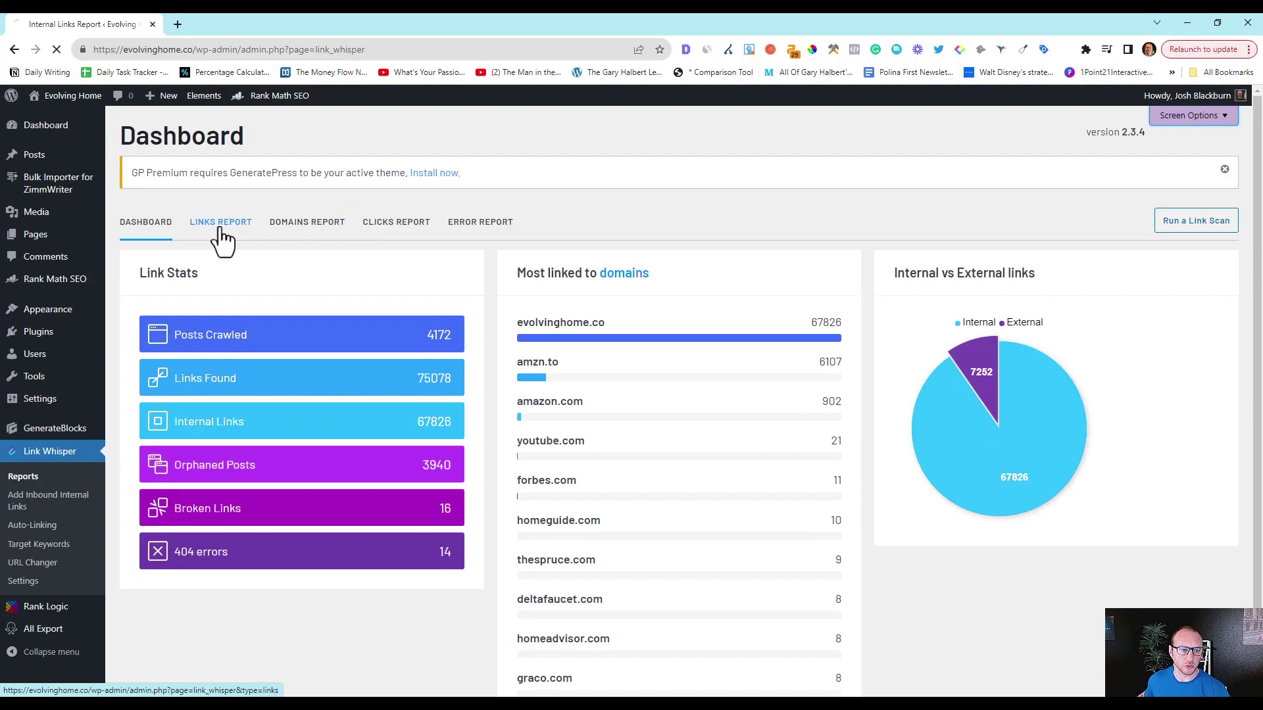
# - Open the Links Report showing Best Flushing Toilet with 21 inbound, 31 outbound and 6 external links
pyautogui.click(216, 221)
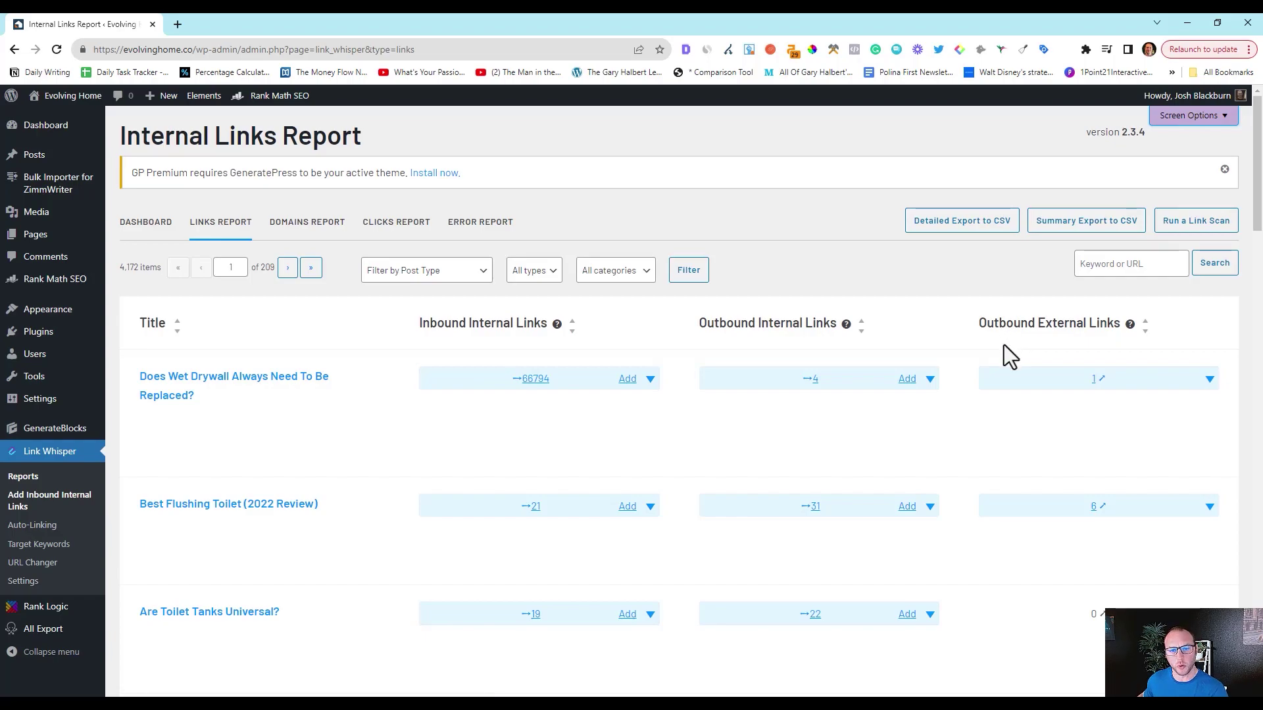
pyautogui.scroll(-2, 1005, 345)
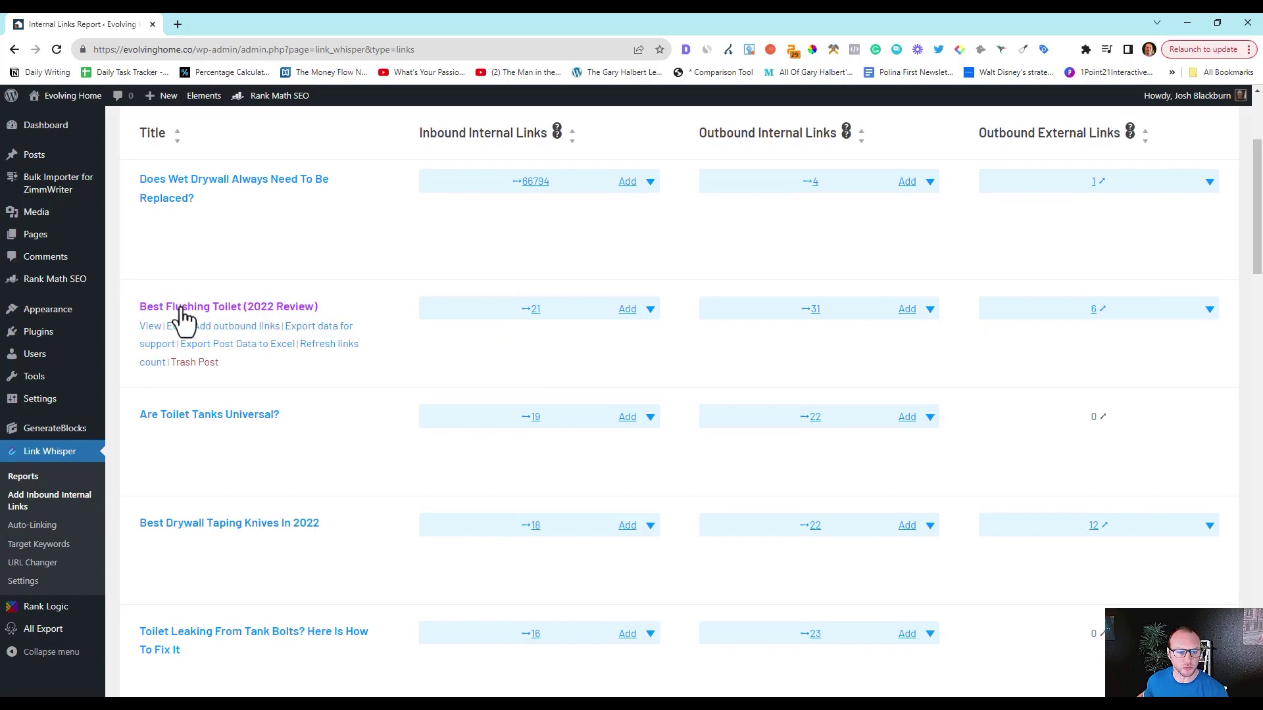
# - Delete Best Flushing Toilet's inbound link from the Toilet Leaking From Tank Bolts post
pyautogui.click(651, 309)
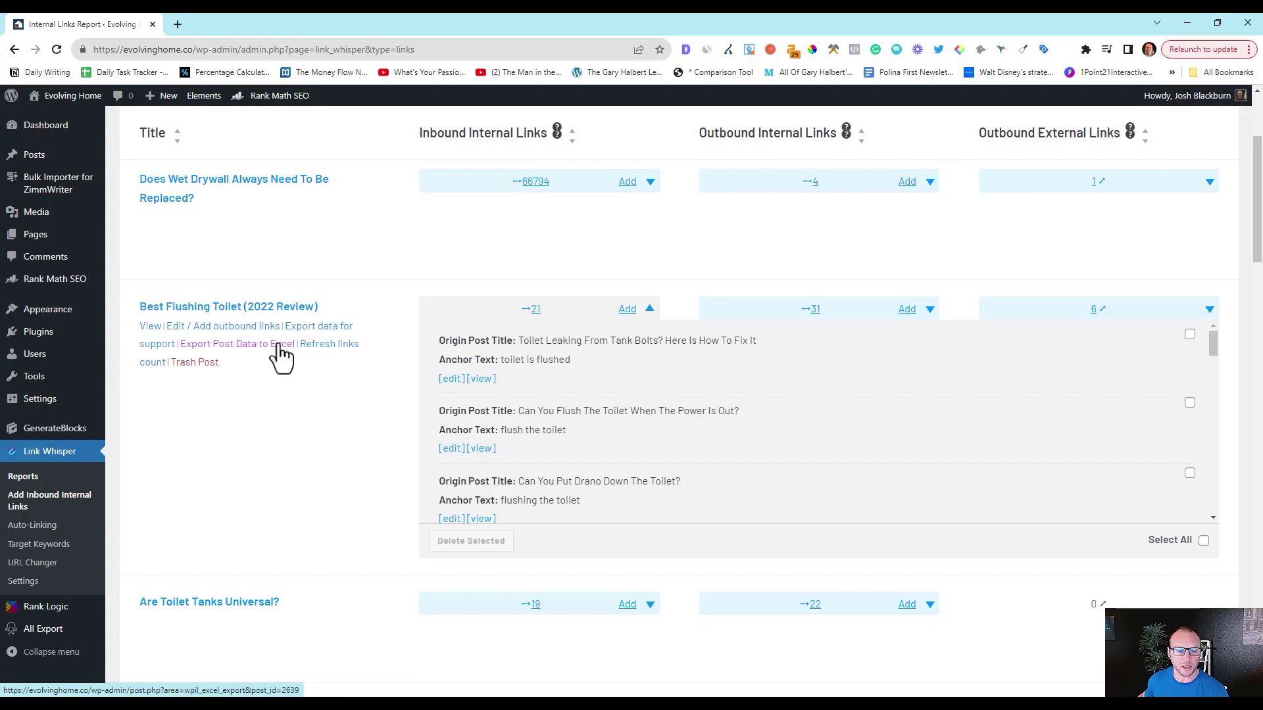
pyautogui.click(1190, 336)
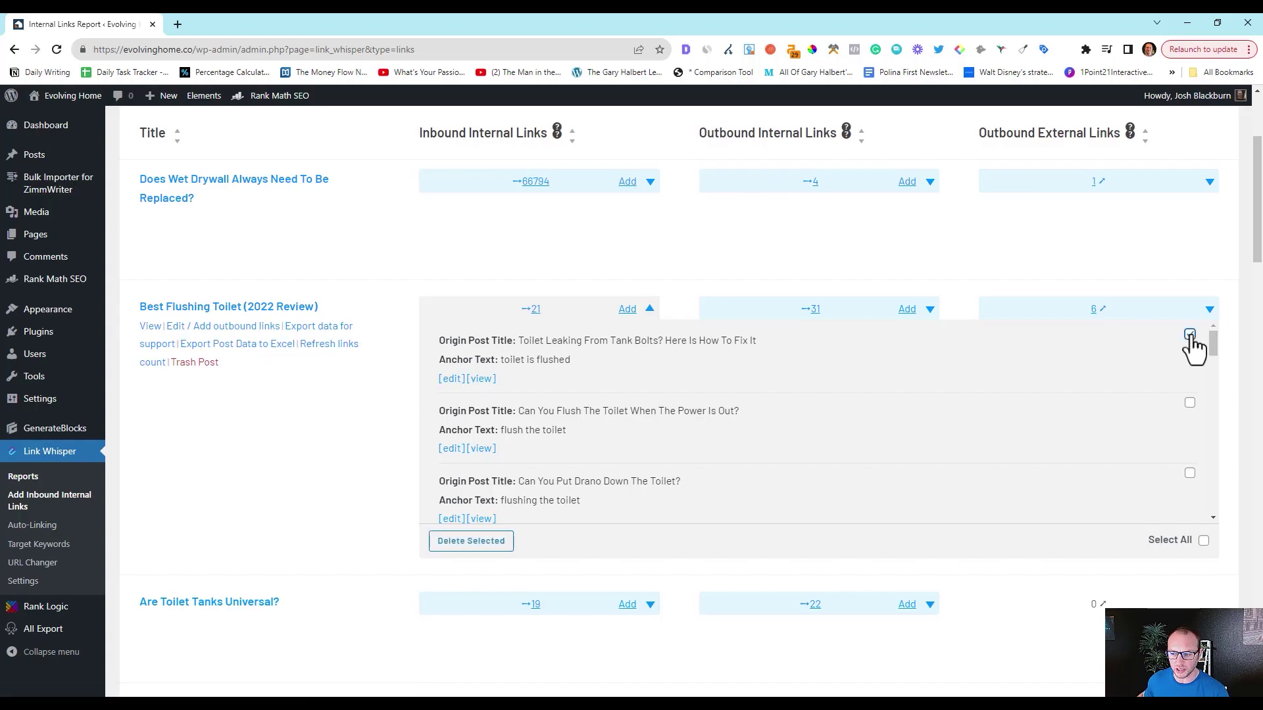
pyautogui.click(473, 542)
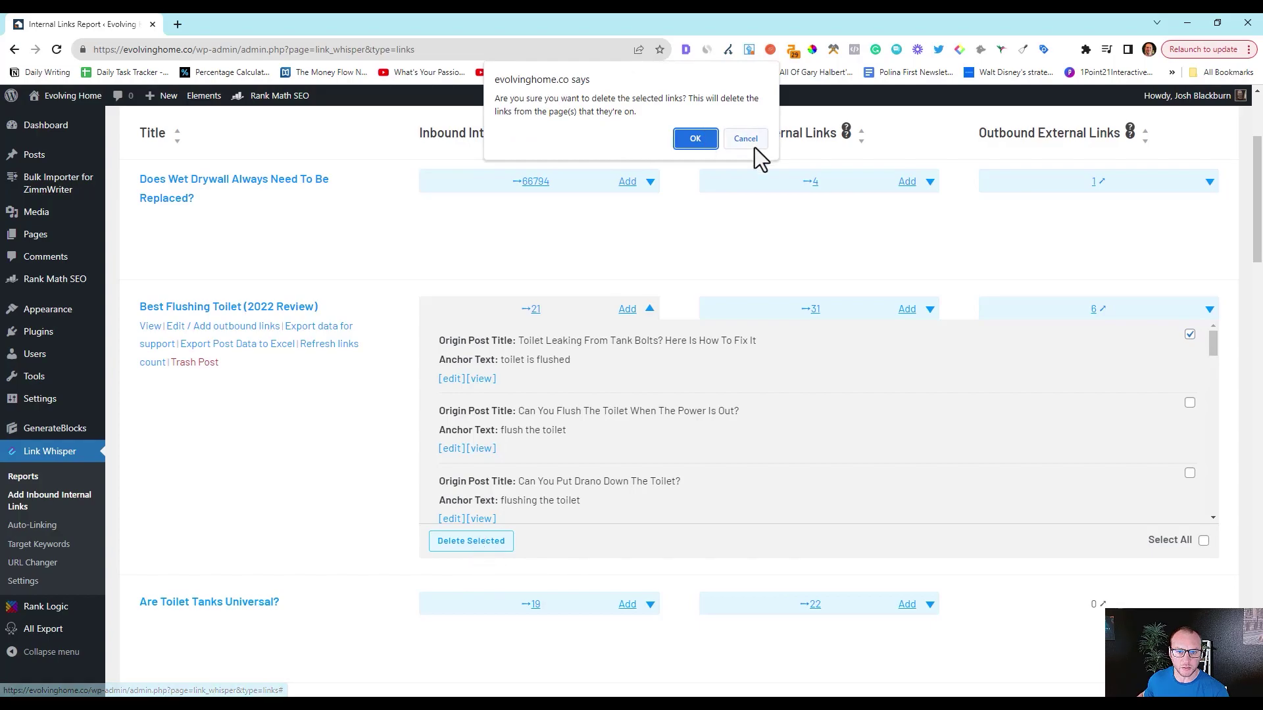
pyautogui.click(696, 139)
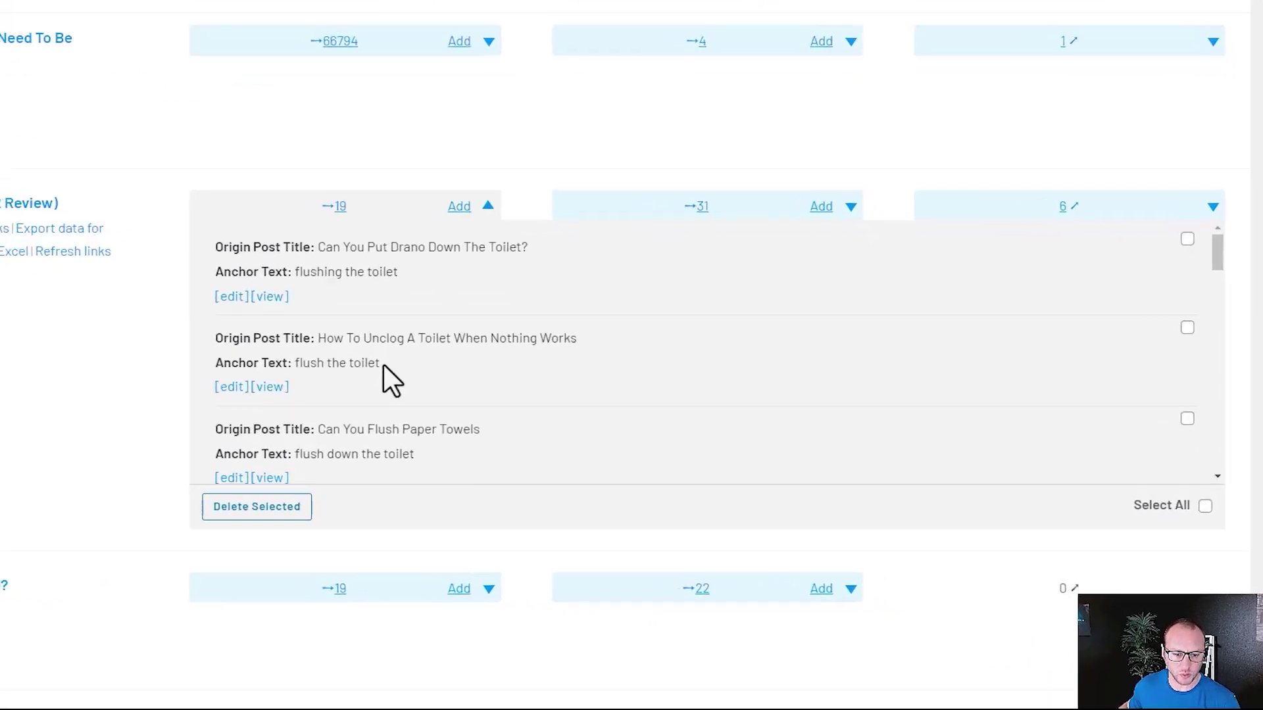
# - Copy the anchor text 'flush the toilet' from the How To Unclog A Toilet entry
pyautogui.moveTo(568, 432); pyautogui.dragTo(516, 430)
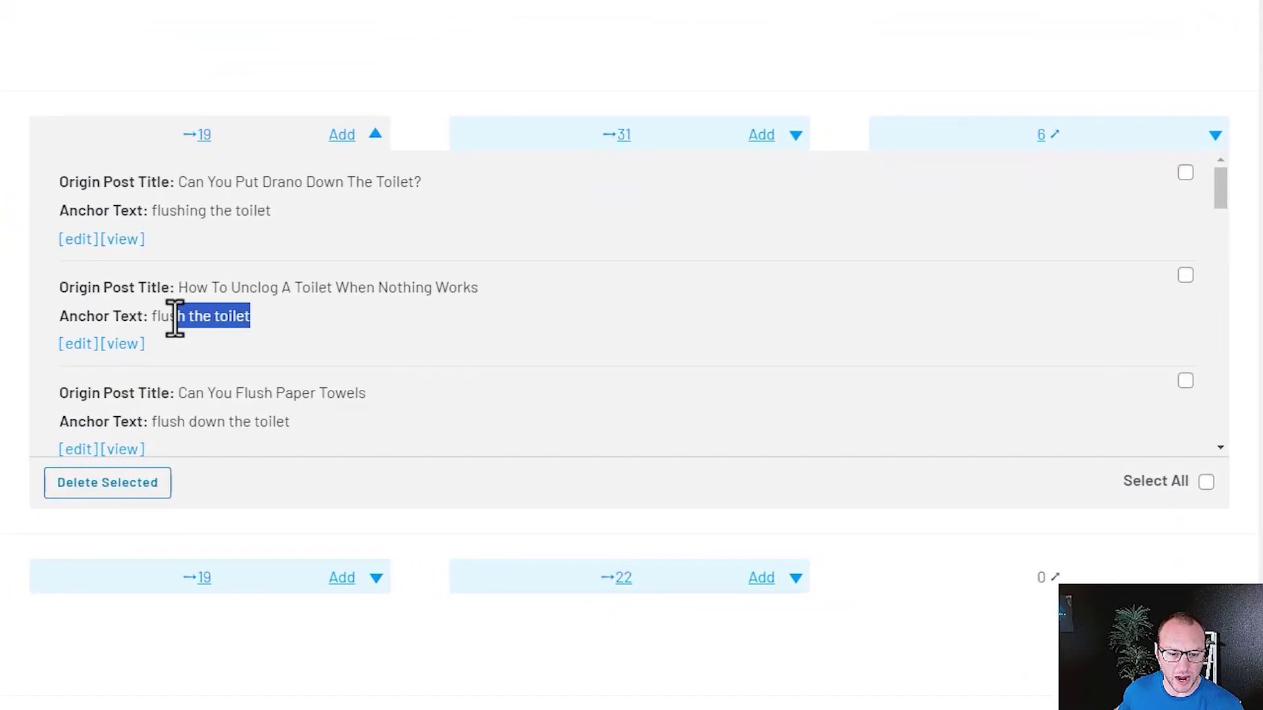
pyautogui.moveTo(174, 318); pyautogui.dragTo(153, 318)
pyautogui.rightClick(156, 319)
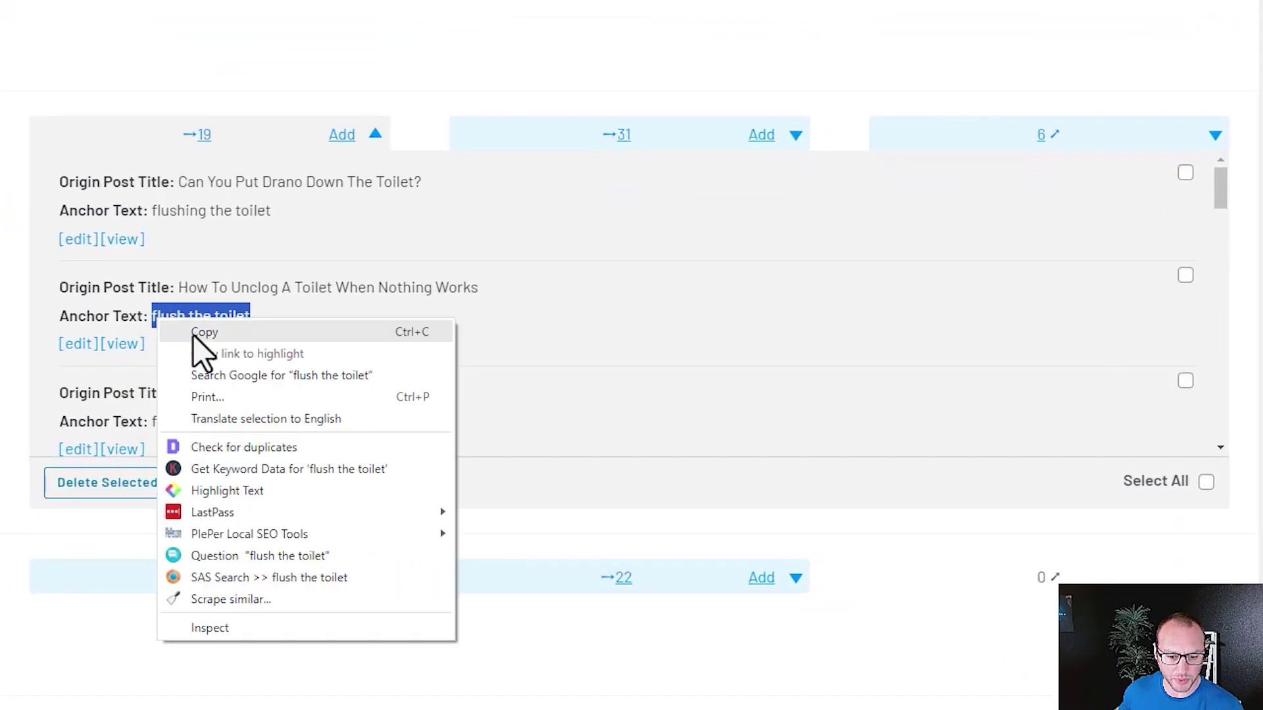
pyautogui.click(205, 333)
# - Open How To Unclog A Toilet in the editor and find the 'flush the toilet' link in the enzyme paragraph
pyautogui.click(450, 448)
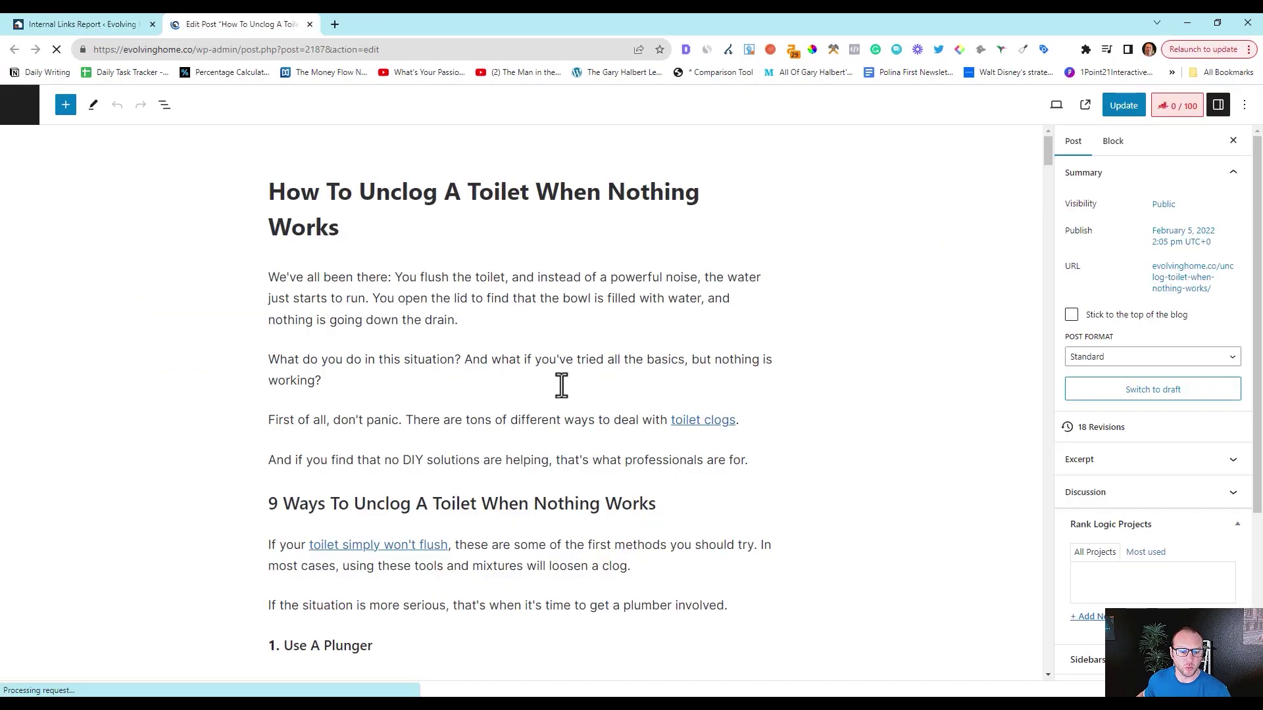
pyautogui.click(538, 385)
pyautogui.hotkey('ctrl', 'f')
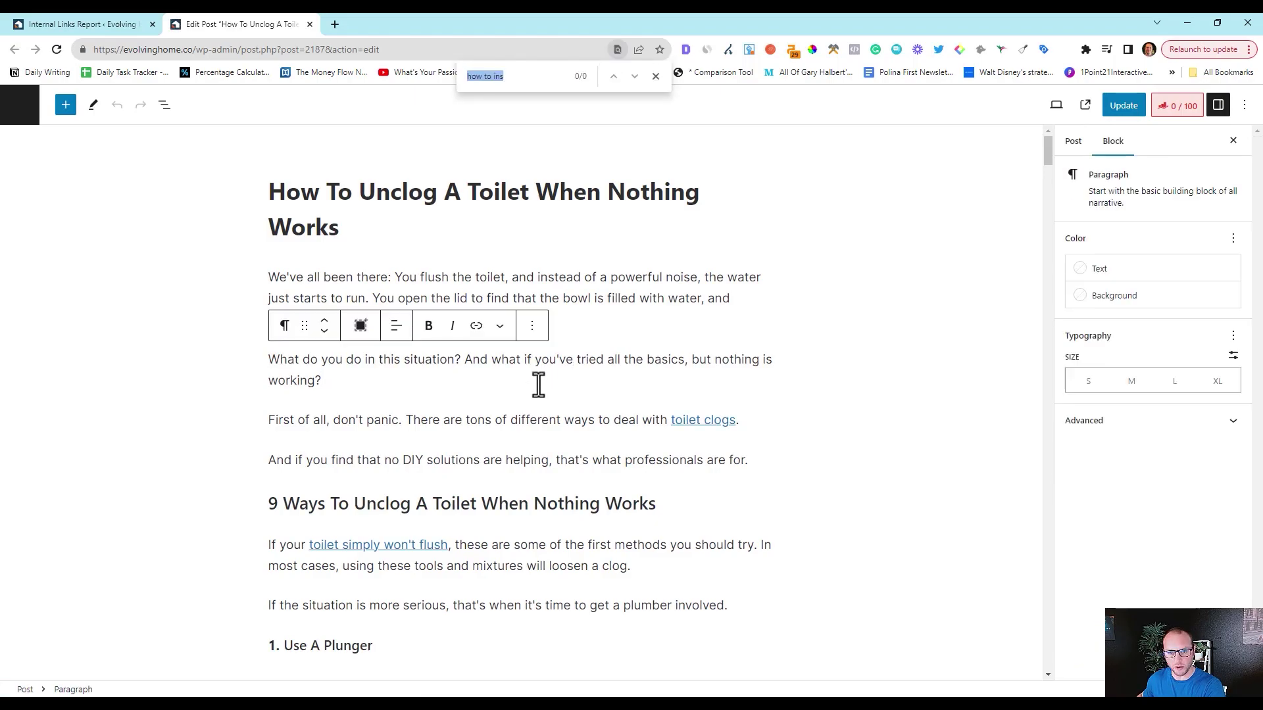
pyautogui.hotkey('ctrl', 'v')
pyautogui.click(613, 77)
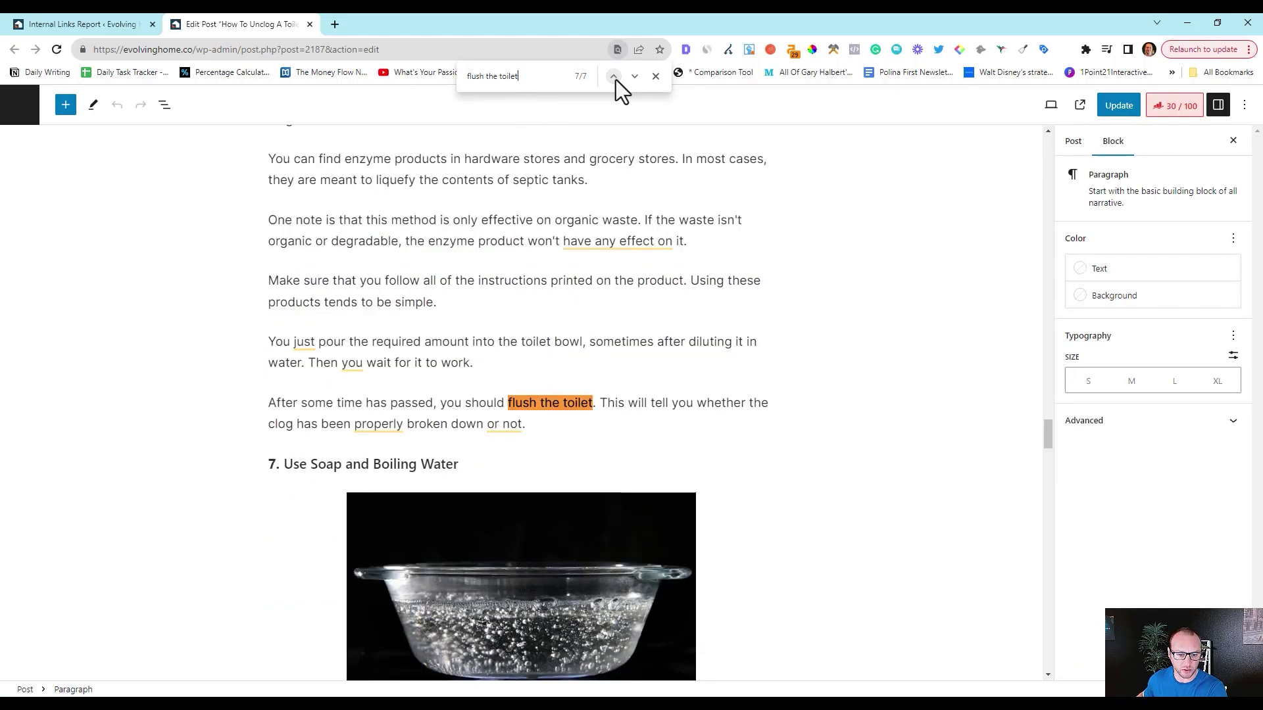
pyautogui.click(613, 76)
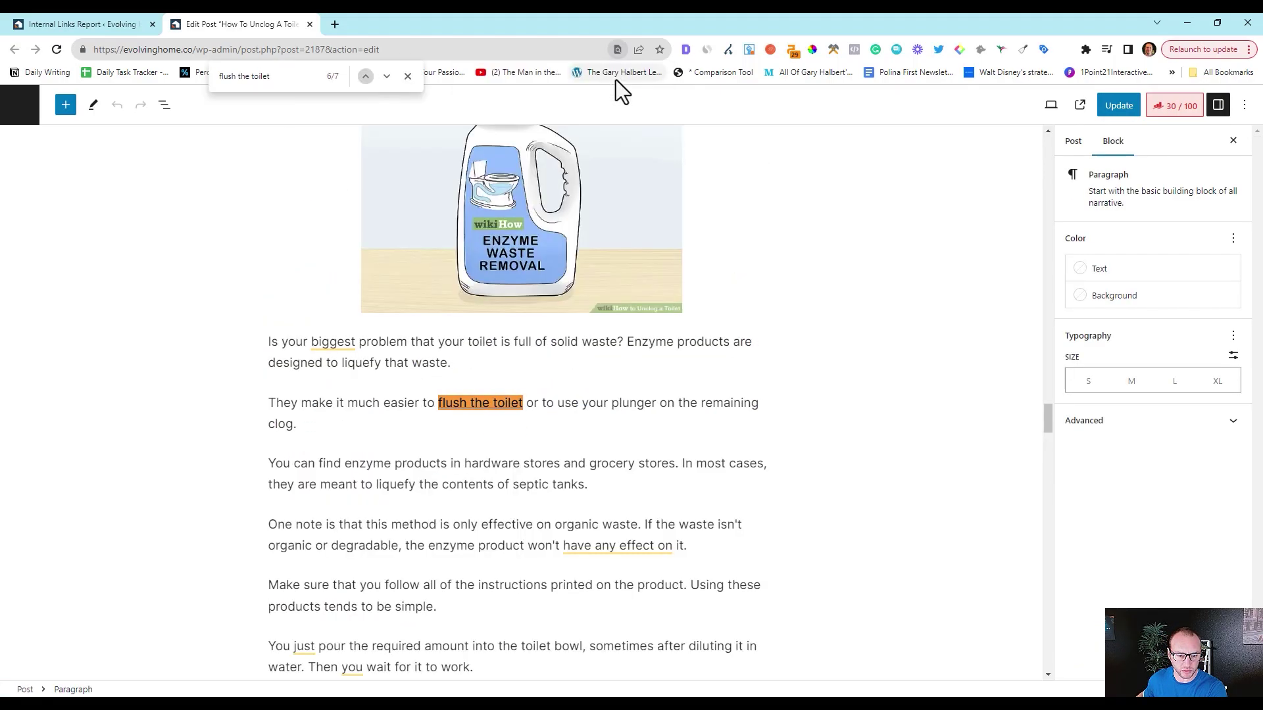
pyautogui.click(453, 405)
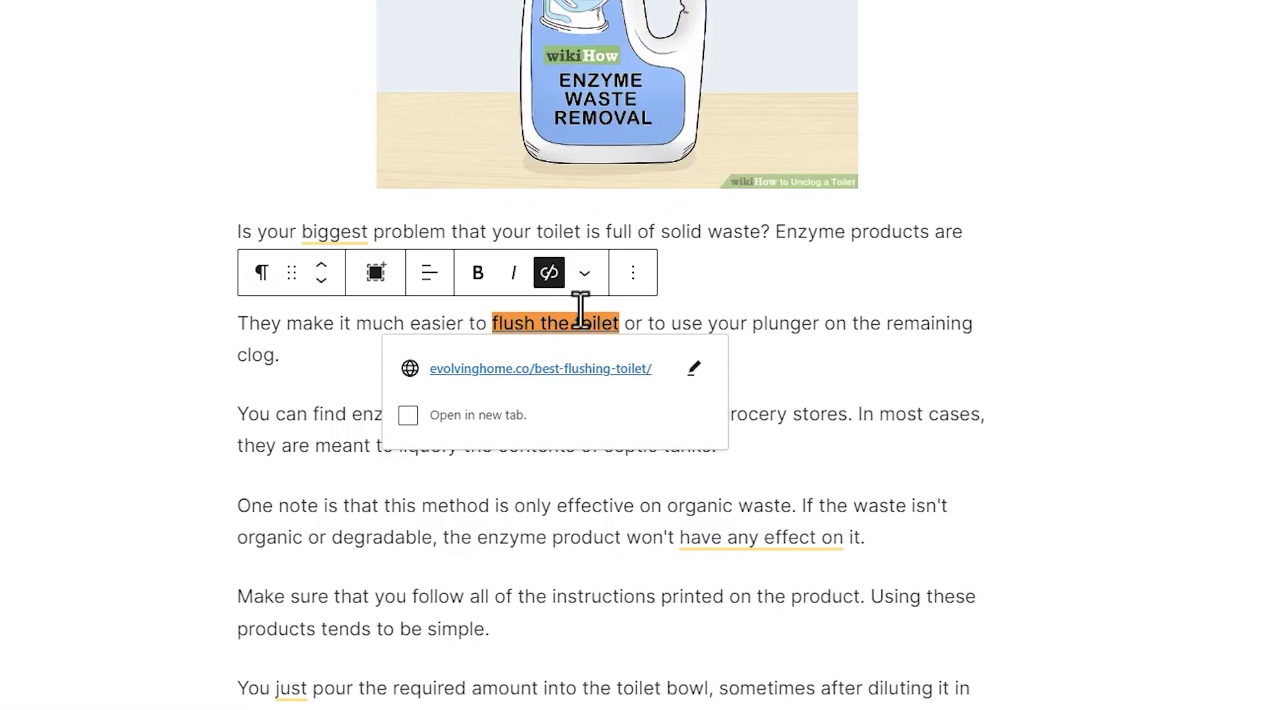
# - Unlink 'flush the toilet' and reword the phrase to 'best flushing toilet'
pyautogui.click(681, 324)
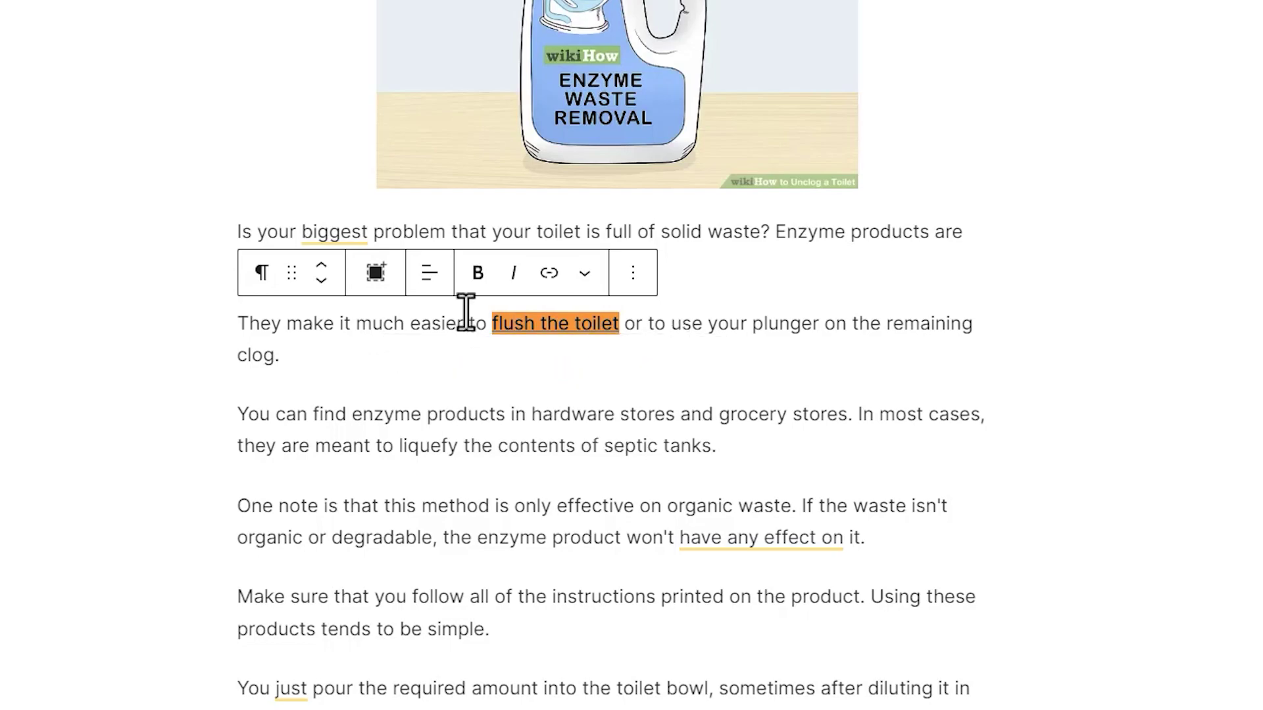
pyautogui.click(545, 324)
pyautogui.rightClick(548, 369)
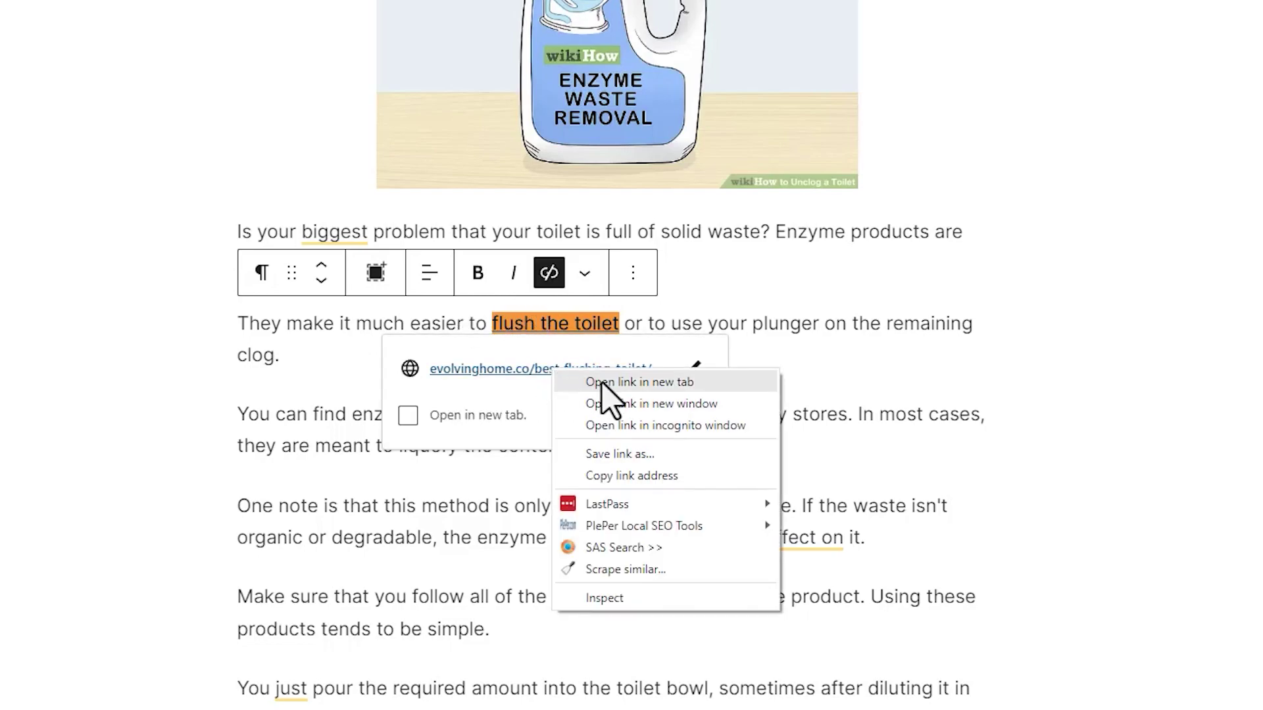
pyautogui.press('Escape')
pyautogui.click(738, 368)
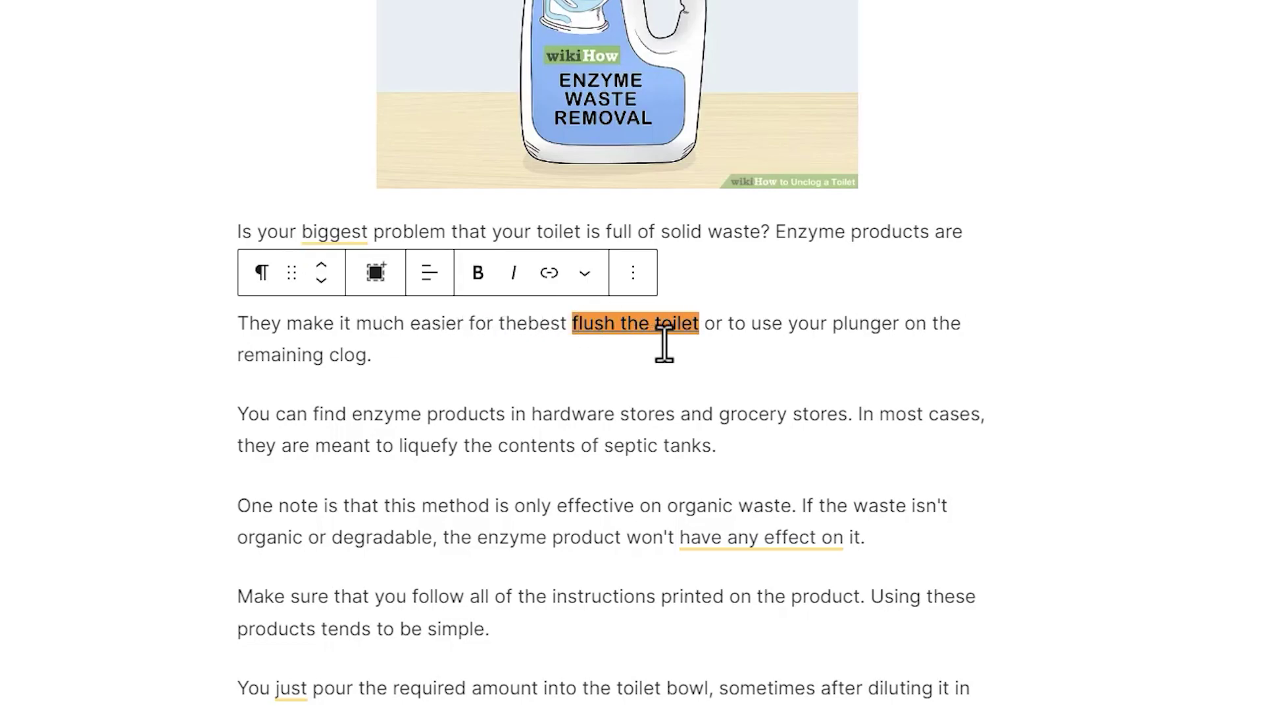
pyautogui.click(658, 326)
pyautogui.click(691, 457)
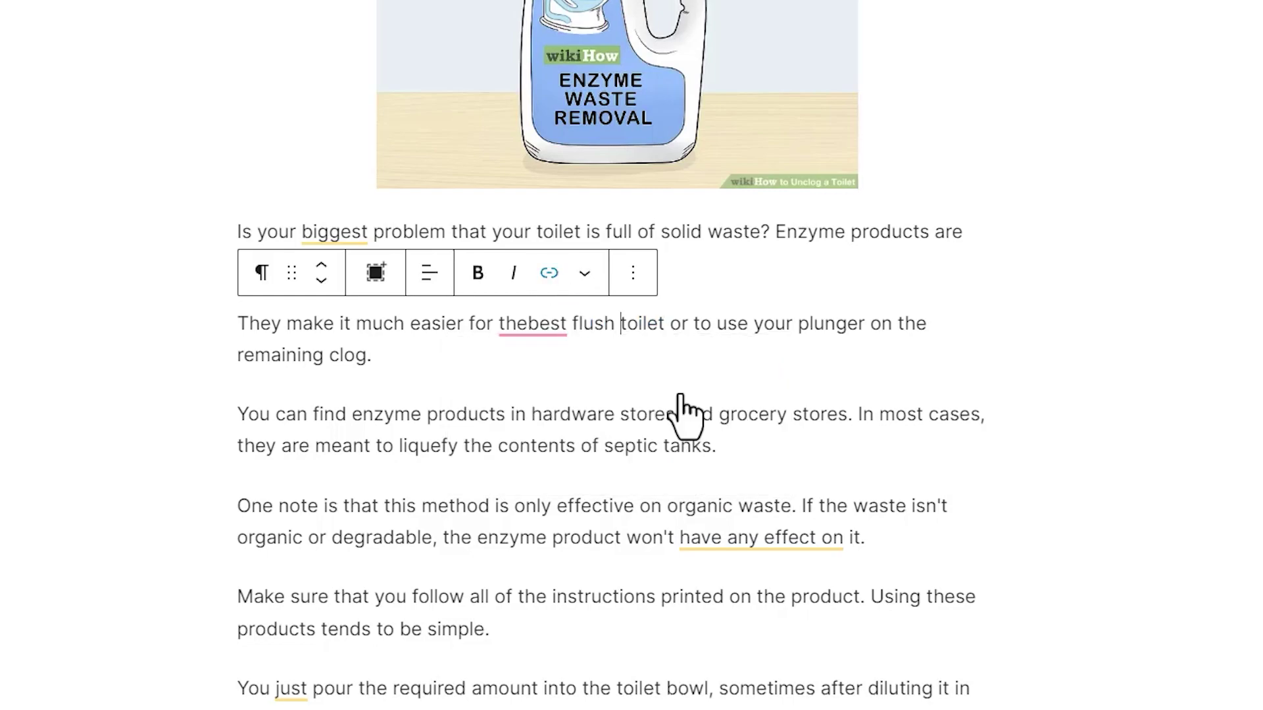
pyautogui.write('ing')
# - Link 'best flushing toilet' to the best-flushing-toilet post and update the post
pyautogui.moveTo(738, 326); pyautogui.dragTo(533, 326)
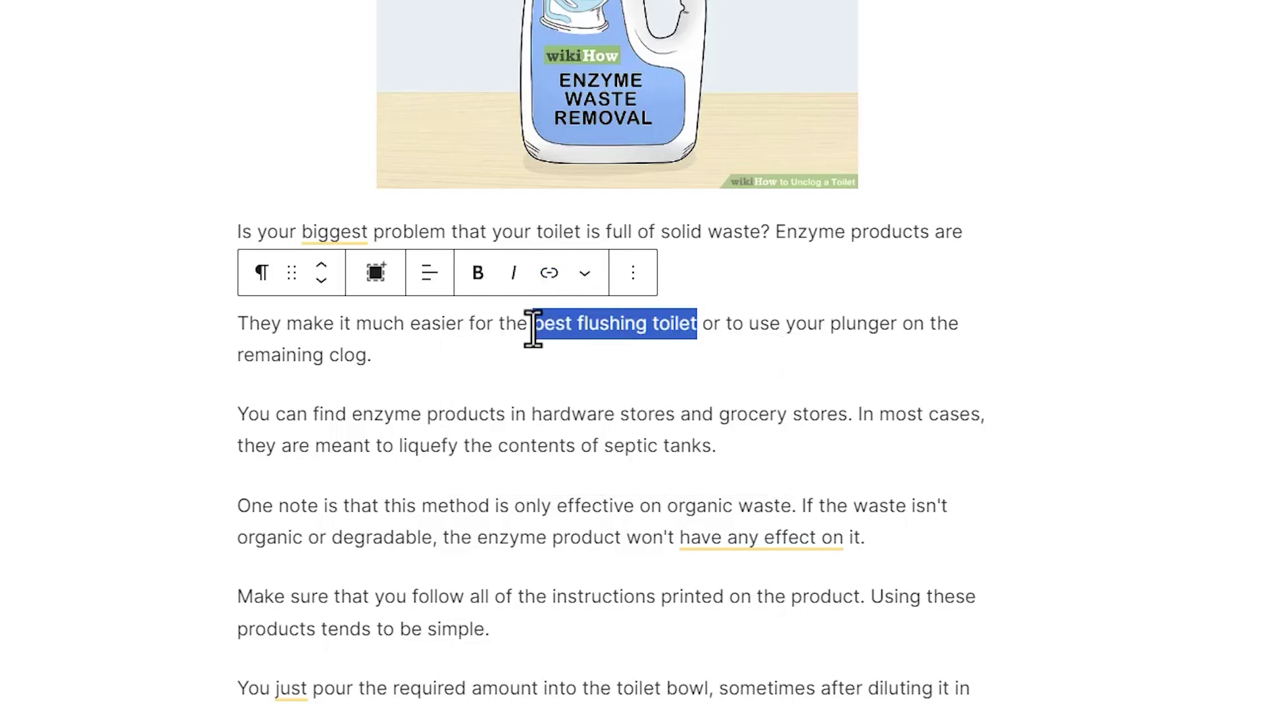
pyautogui.click(549, 274)
pyautogui.hotkey('ctrl', 'v')
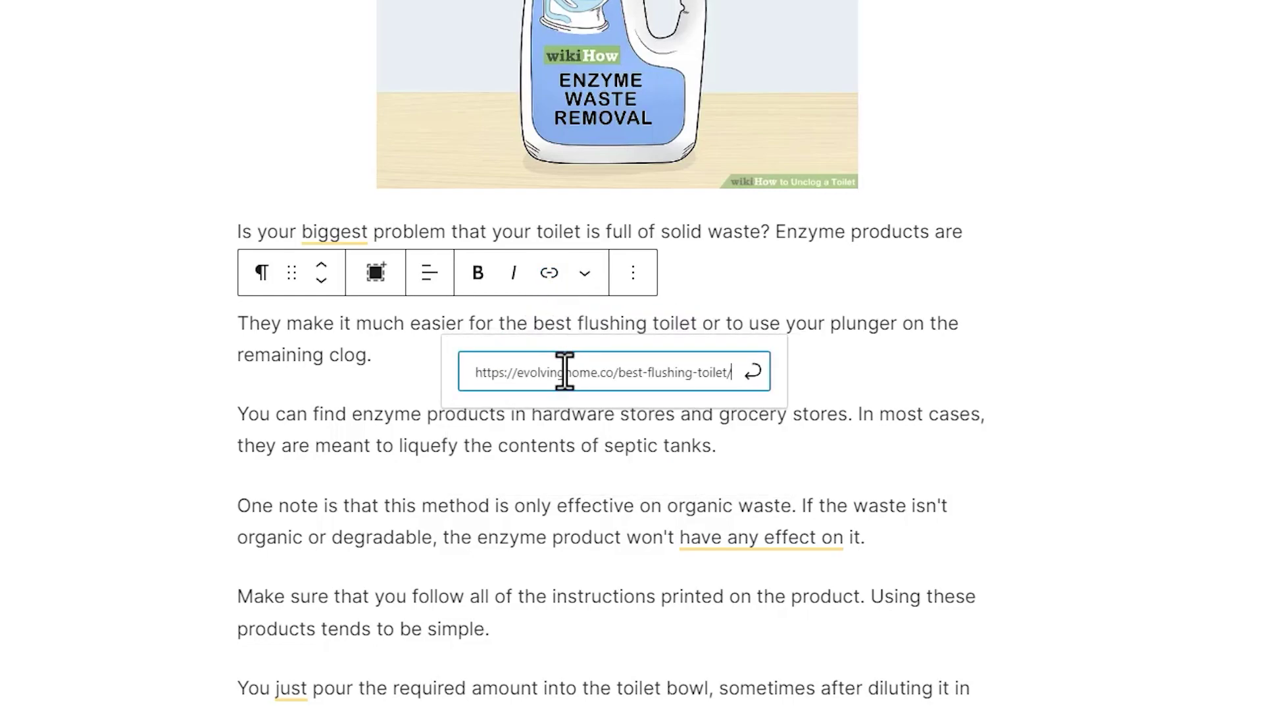
pyautogui.click(708, 434)
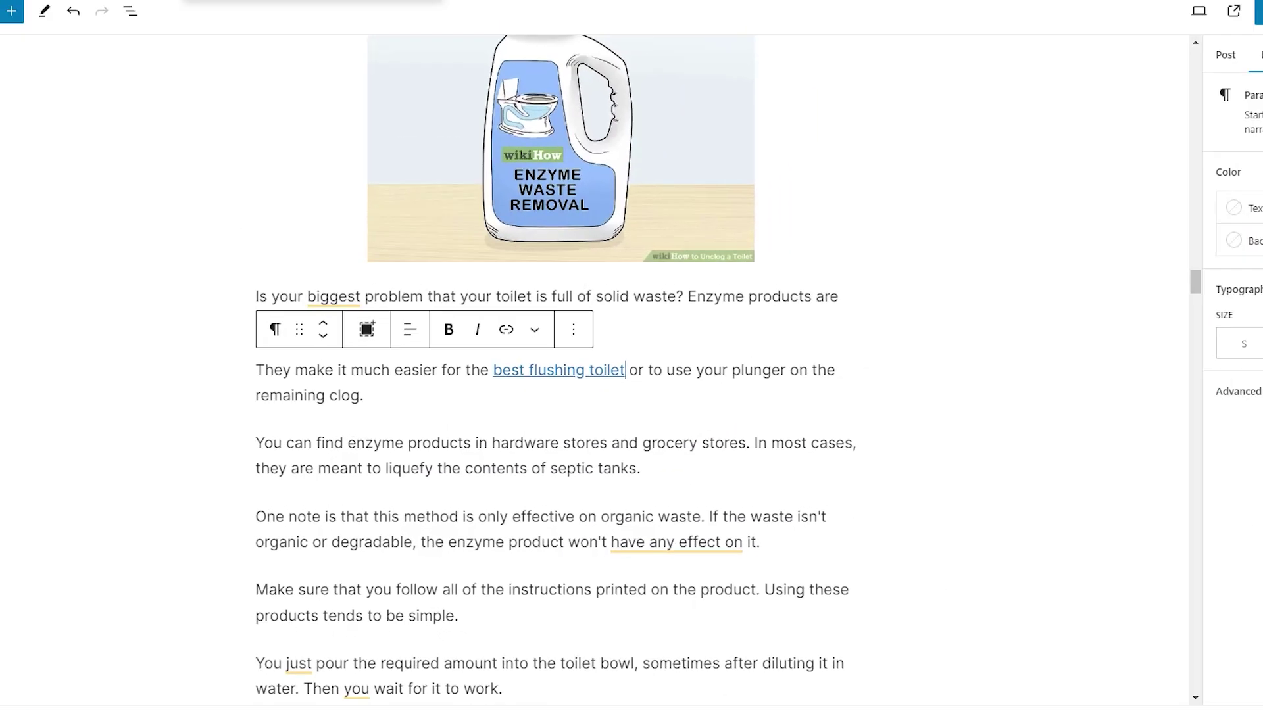
pyautogui.click(1119, 111)
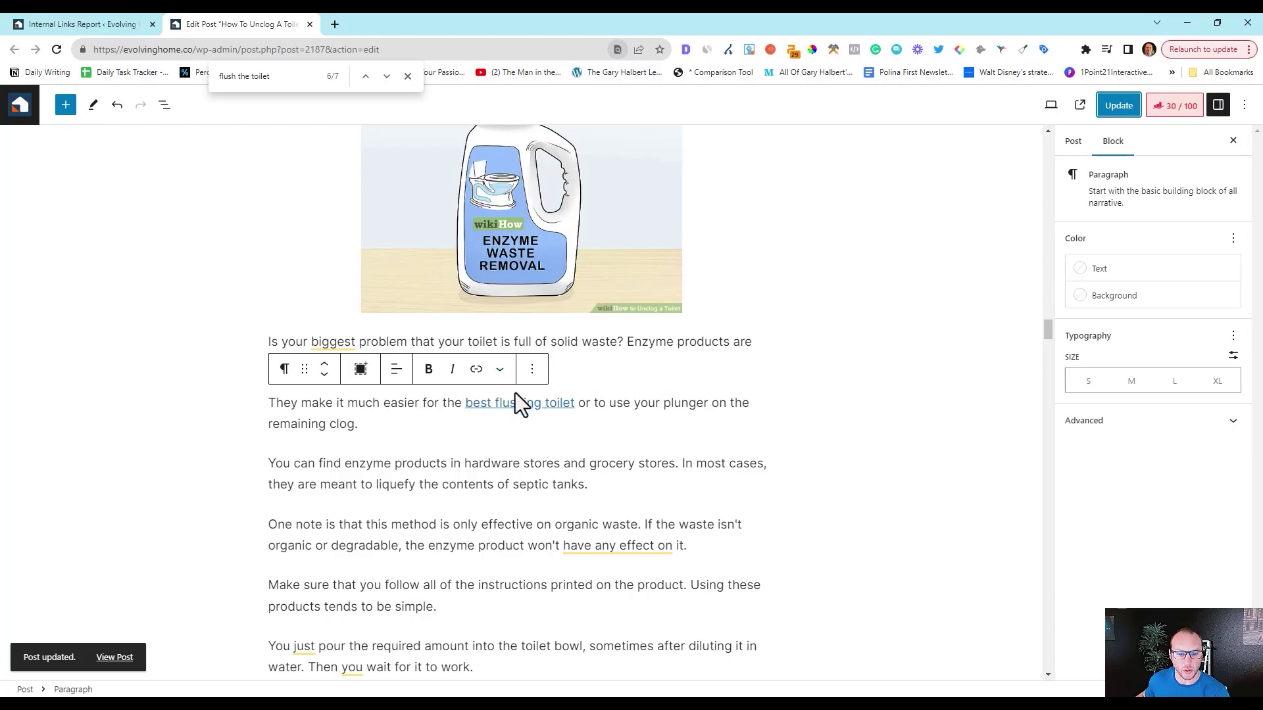
# - List Best Flushing Toilet's outbound external Amazon links, one flagged 404 Not Found
pyautogui.click(104, 27)
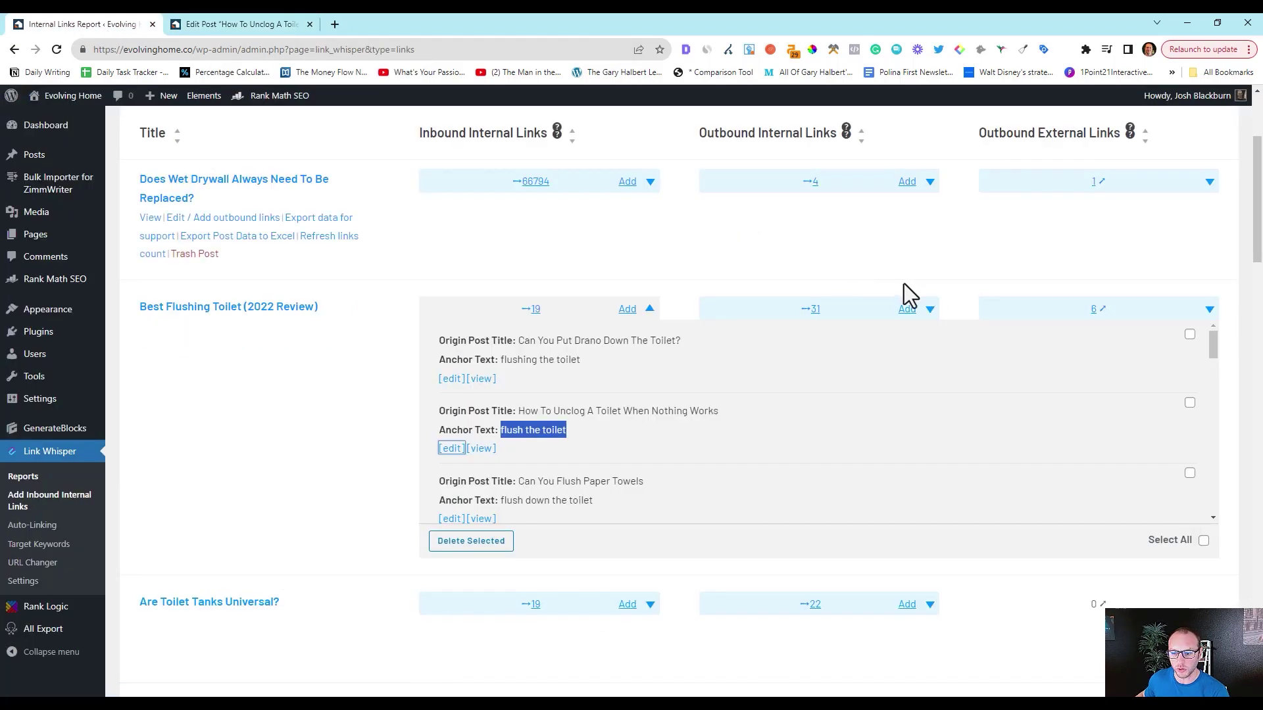
pyautogui.click(907, 309)
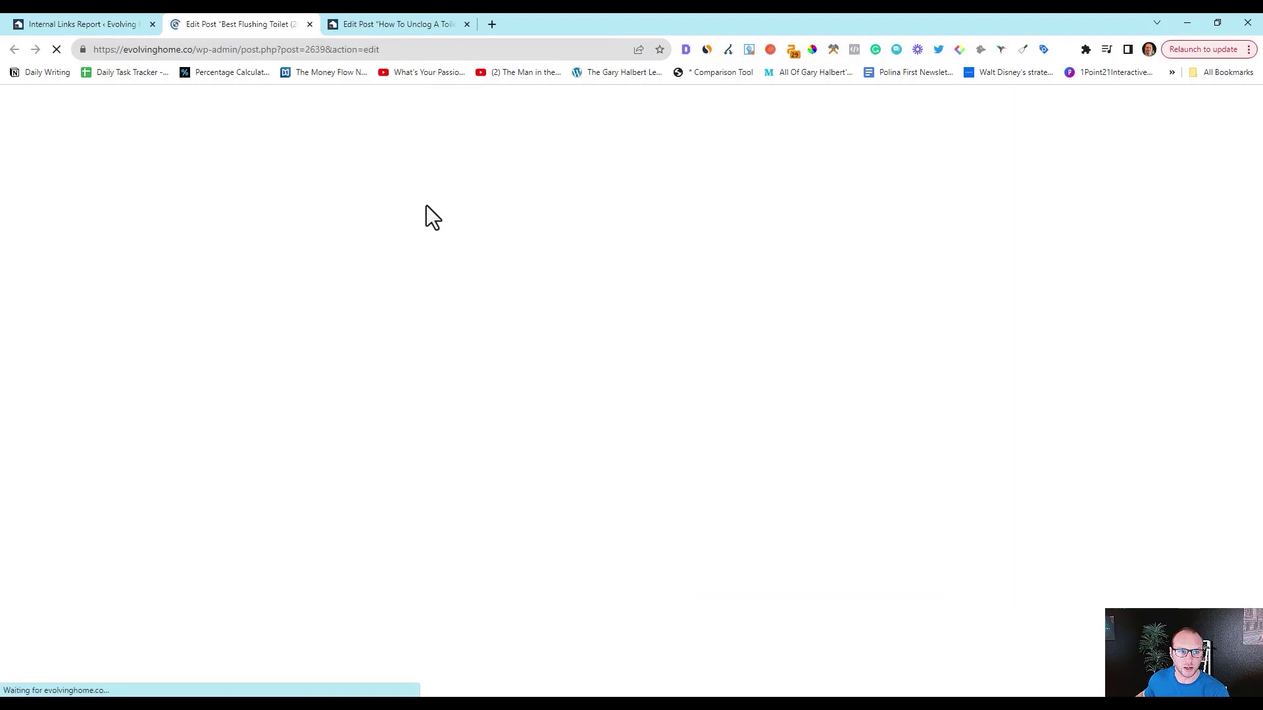
pyautogui.hotkey('ctrl', 'shift', 'Tab')
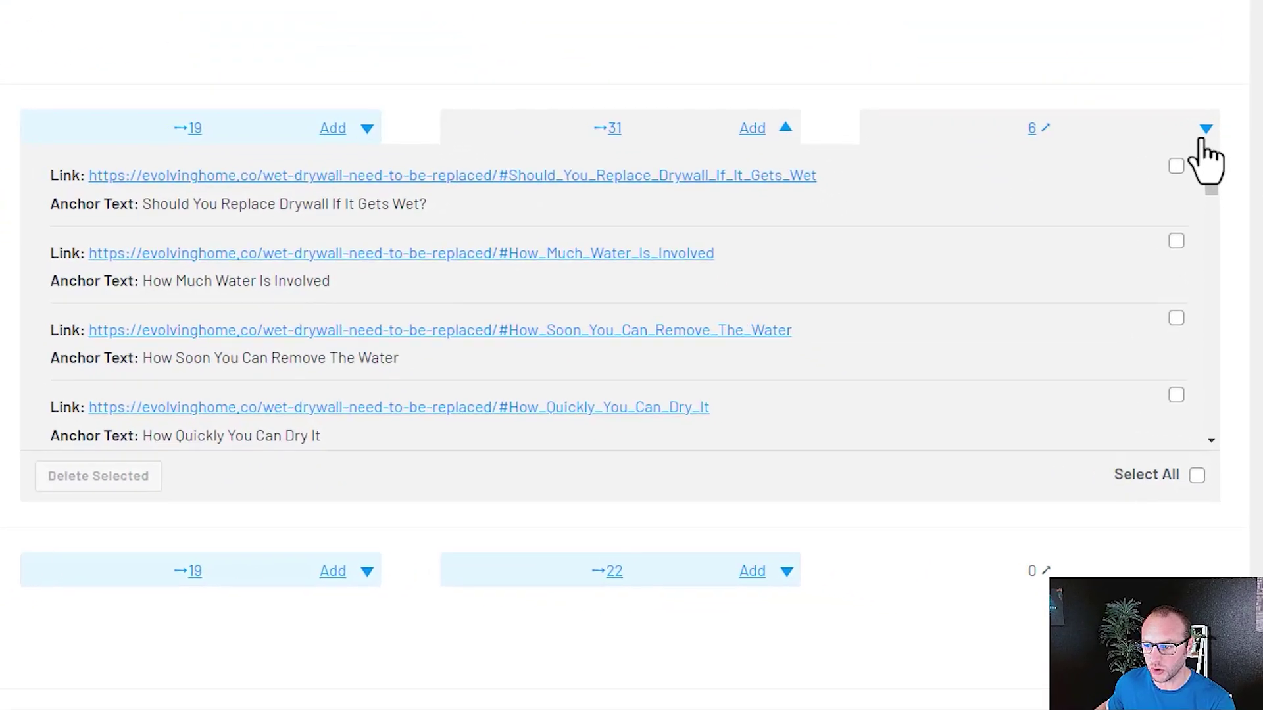
pyautogui.click(1204, 139)
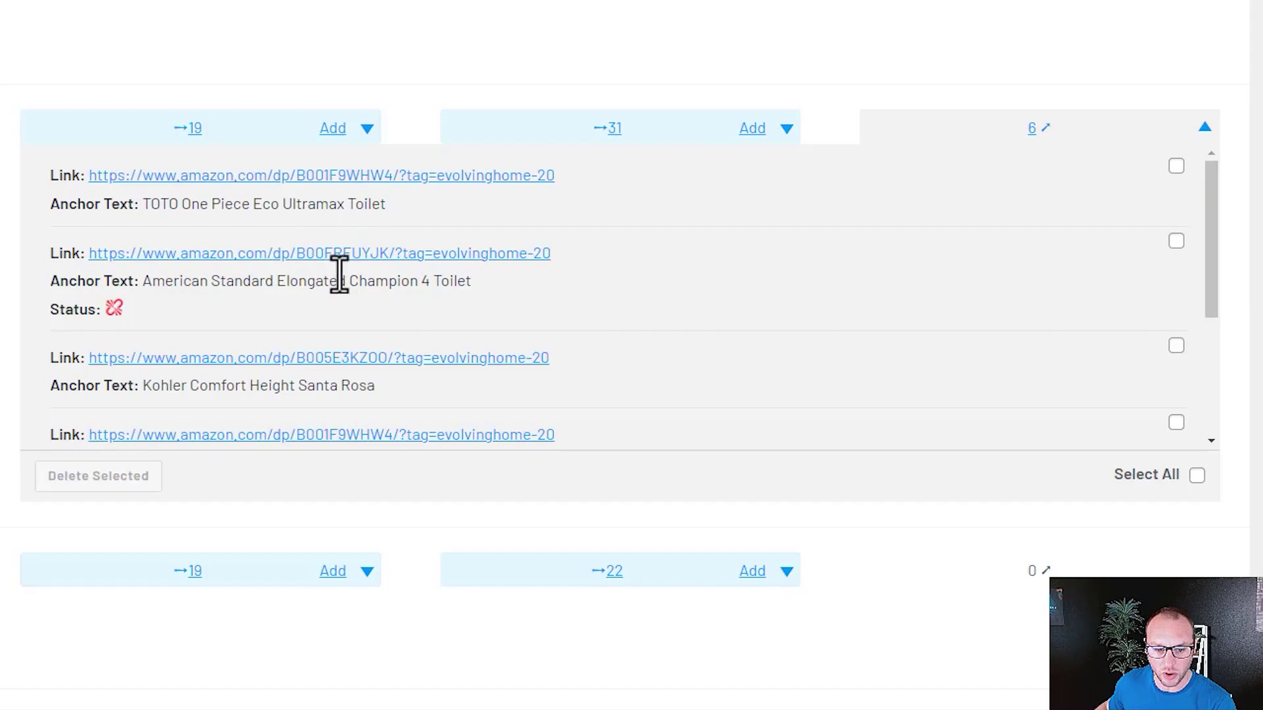
pyautogui.scroll(-3, 265, 286)
pyautogui.scroll(-2, 270, 303)
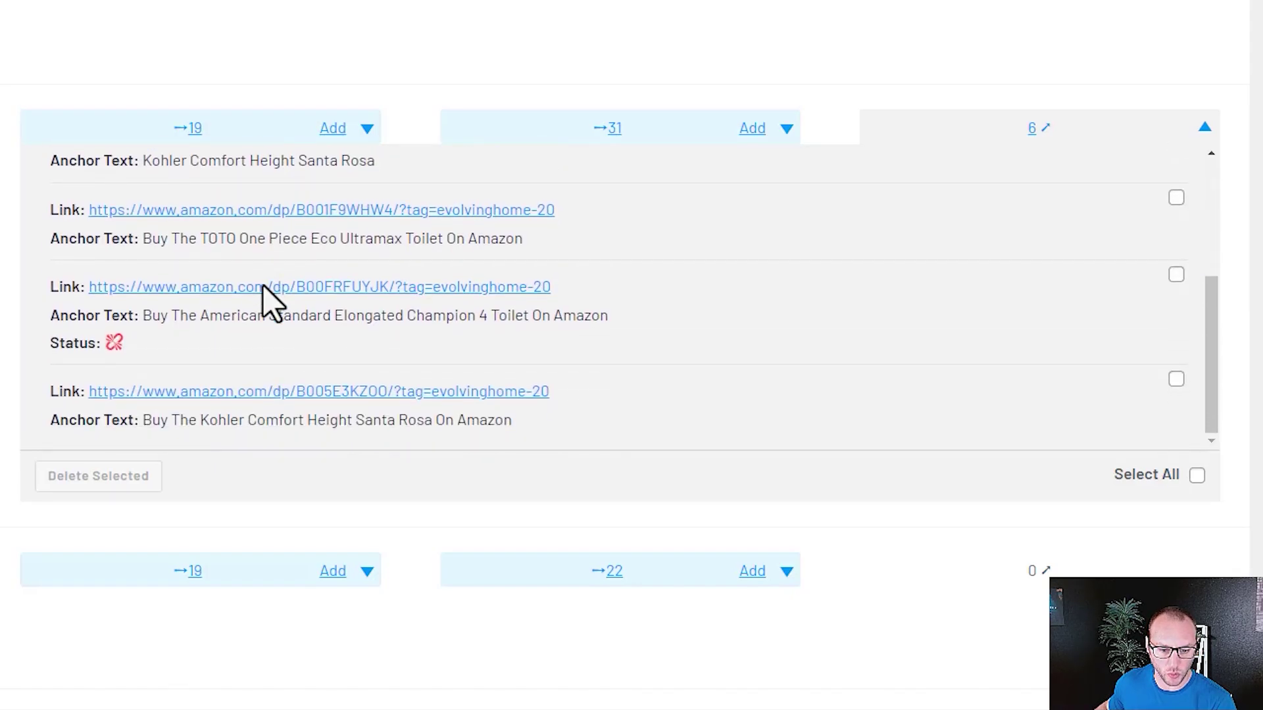
pyautogui.scroll(2, 267, 358)
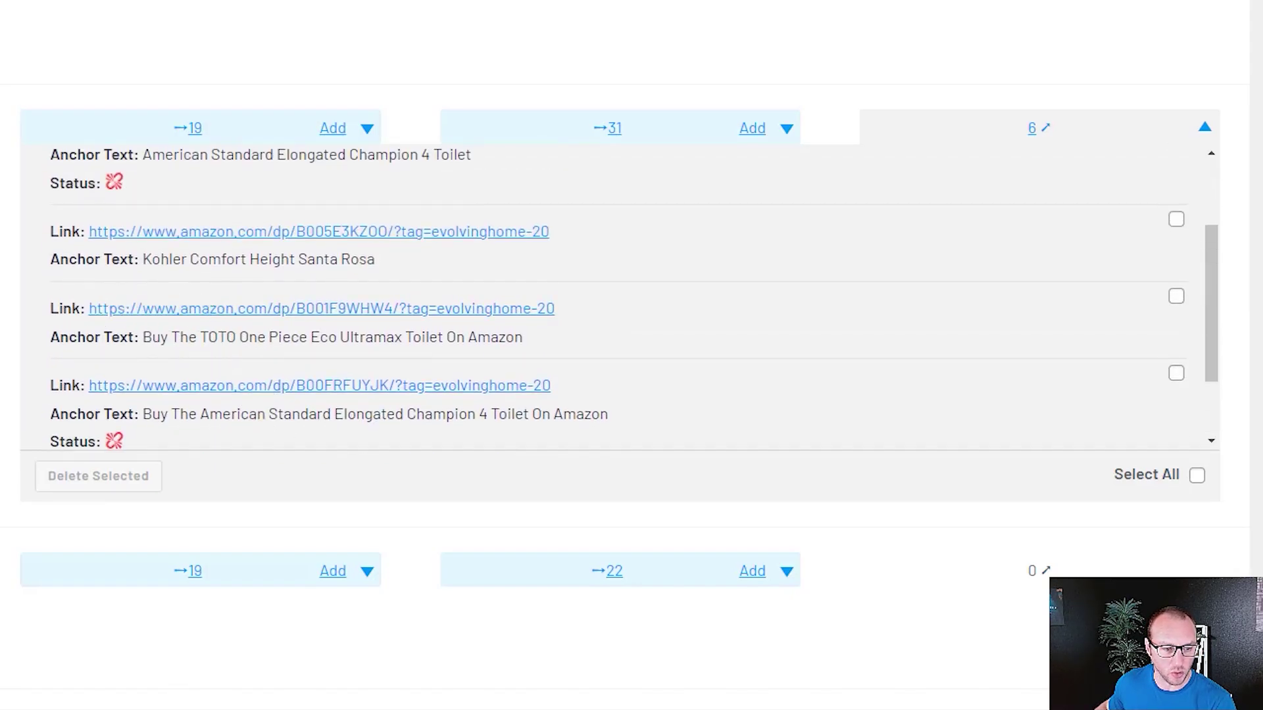
pyautogui.scroll(2, 344, 417)
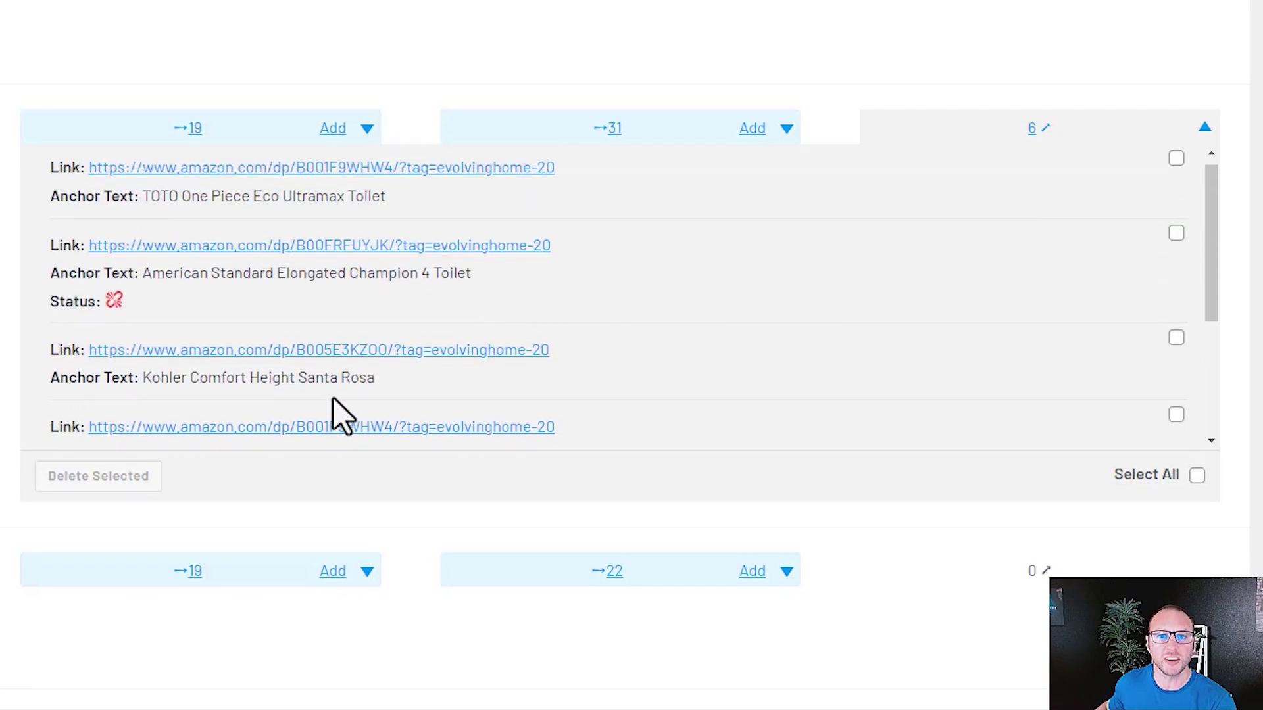
pyautogui.scroll(2, 338, 418)
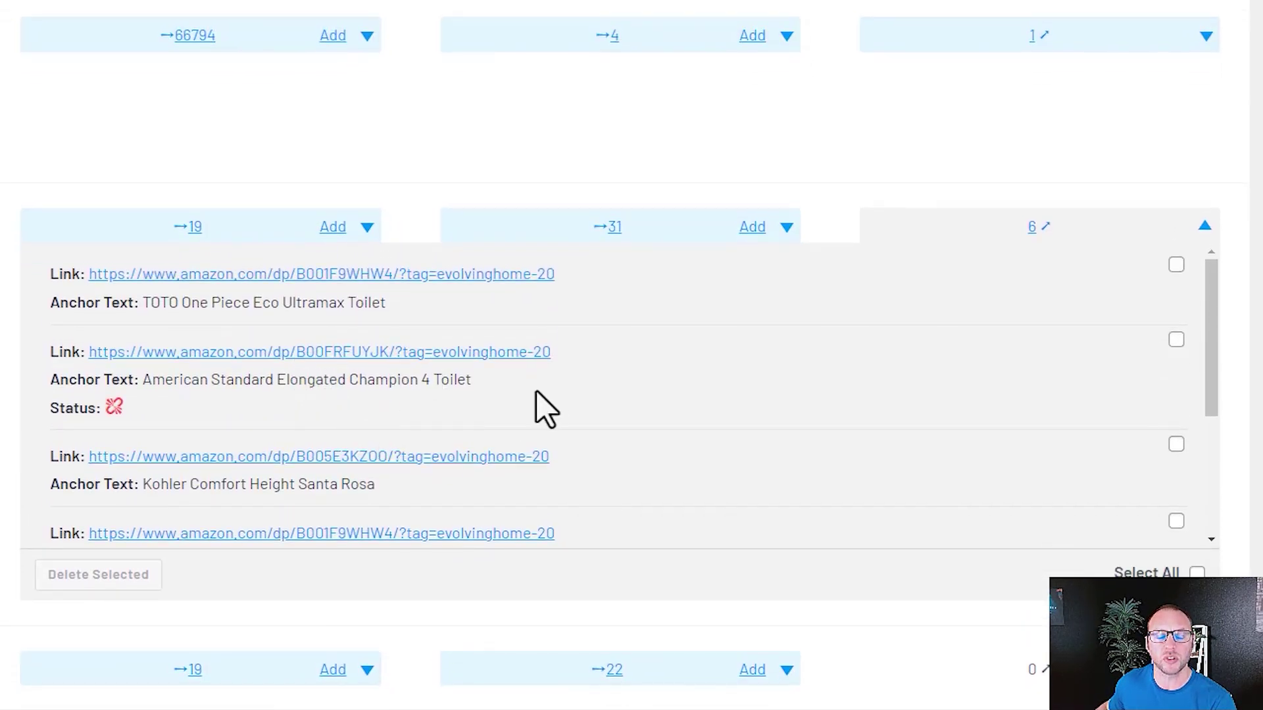